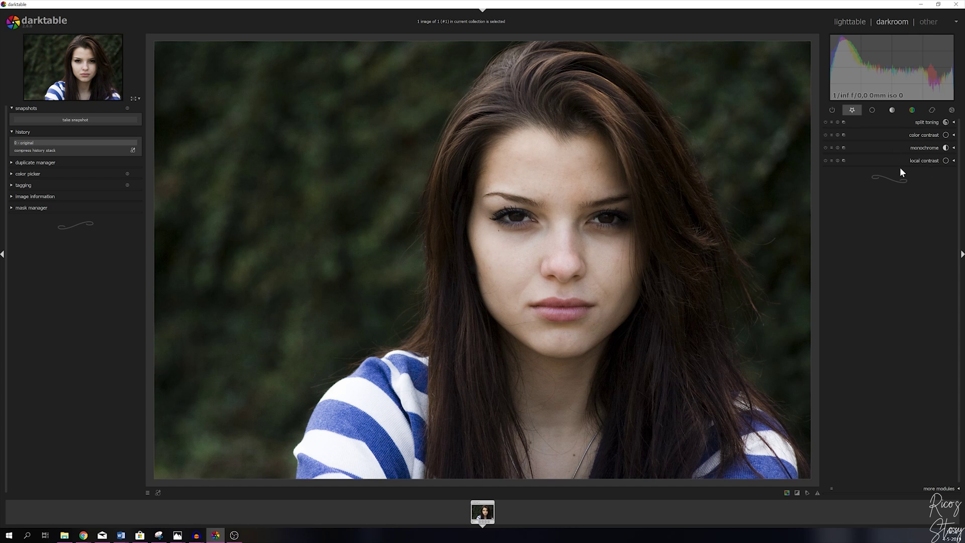
Switch on the monochrome module to make the portrait black-and-white
{"action": "left_click", "coordinate": [937, 486]}
{"action": "scroll", "coordinate": [873, 438], "scroll_direction": "down", "scroll_amount": 3}
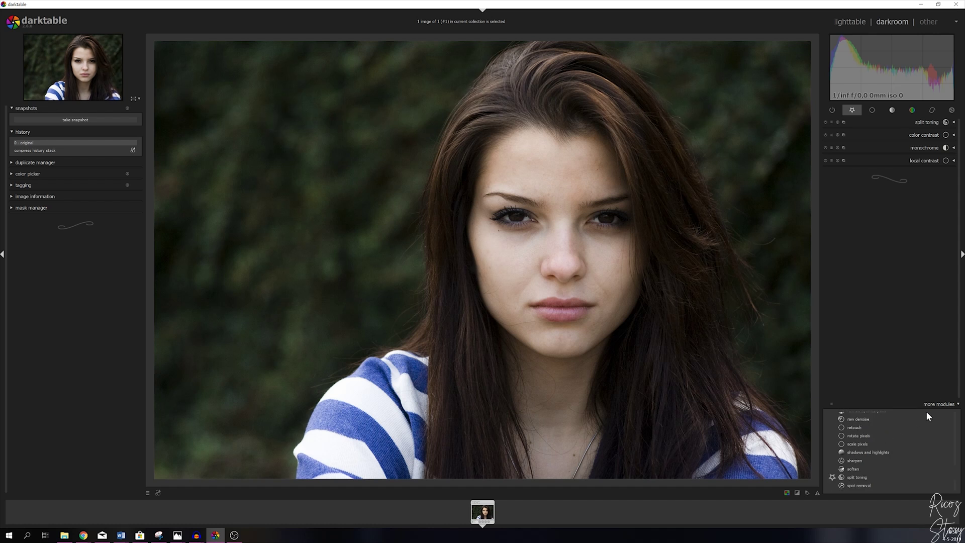
{"action": "left_click", "coordinate": [938, 403]}
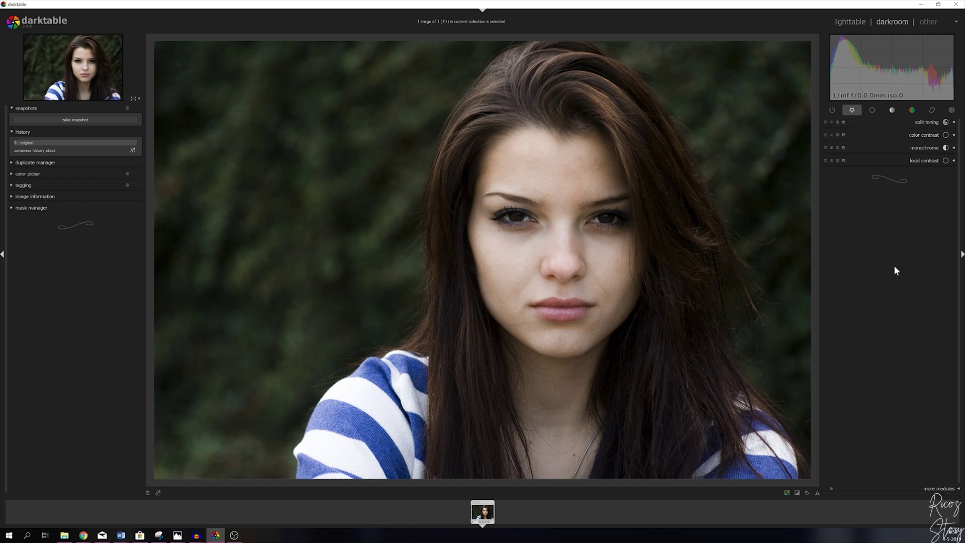
{"action": "left_click", "coordinate": [953, 148]}
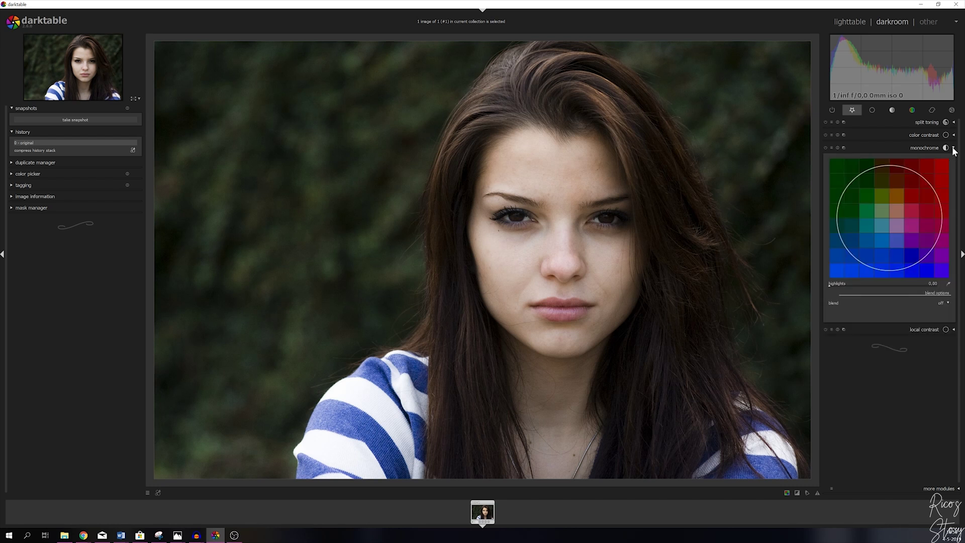
{"action": "left_click", "coordinate": [826, 147]}
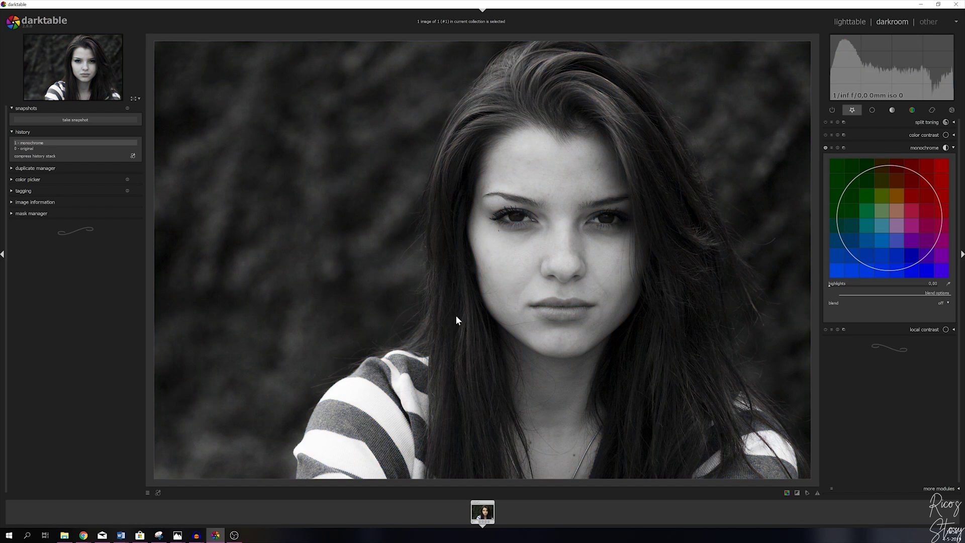
Try the monochrome filter on orange-red and green tones, settle on neutral mid-tones, and snapshot it
{"action": "scroll", "coordinate": [889, 219], "scroll_direction": "up", "scroll_amount": 1}
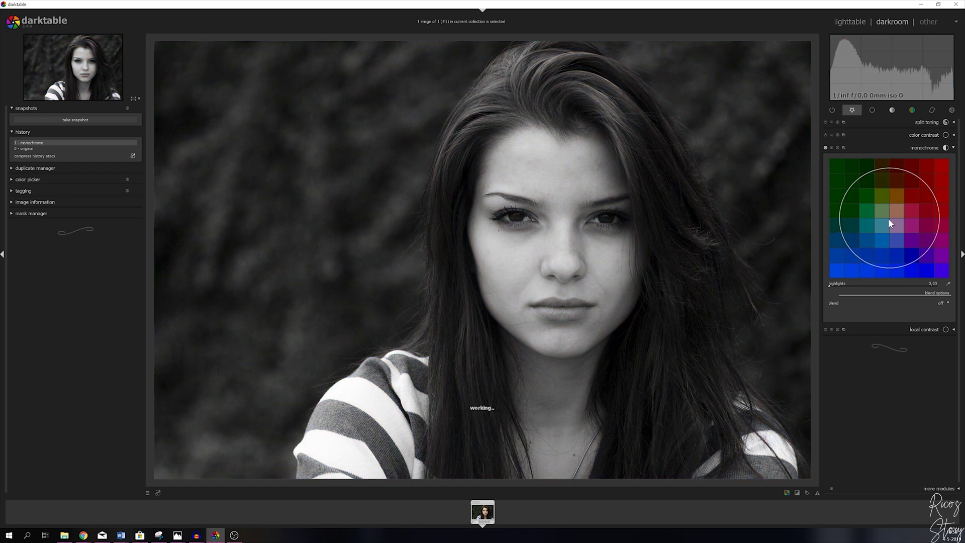
{"action": "scroll", "coordinate": [888, 218], "scroll_direction": "up", "scroll_amount": 1}
{"action": "scroll", "coordinate": [888, 219], "scroll_direction": "up", "scroll_amount": 1}
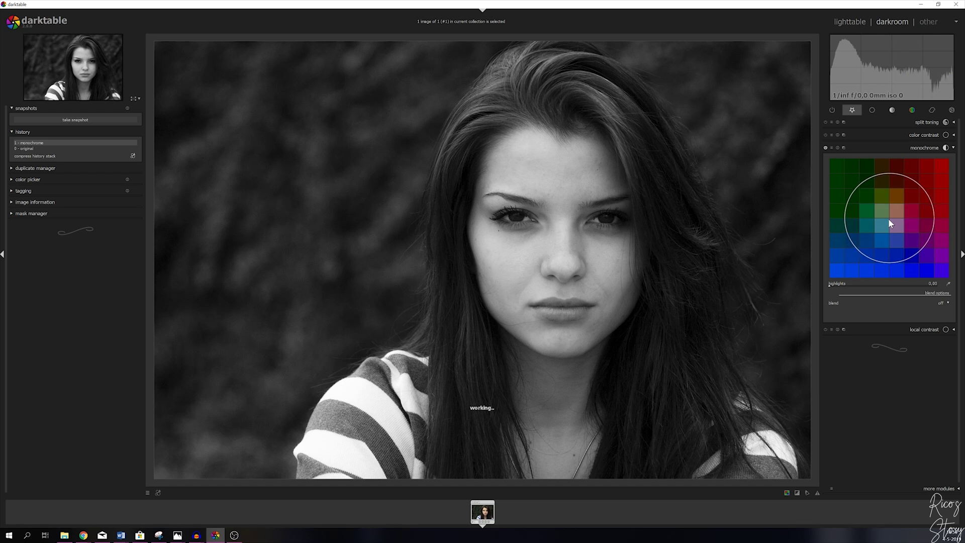
{"action": "scroll", "coordinate": [888, 218], "scroll_direction": "up", "scroll_amount": 1}
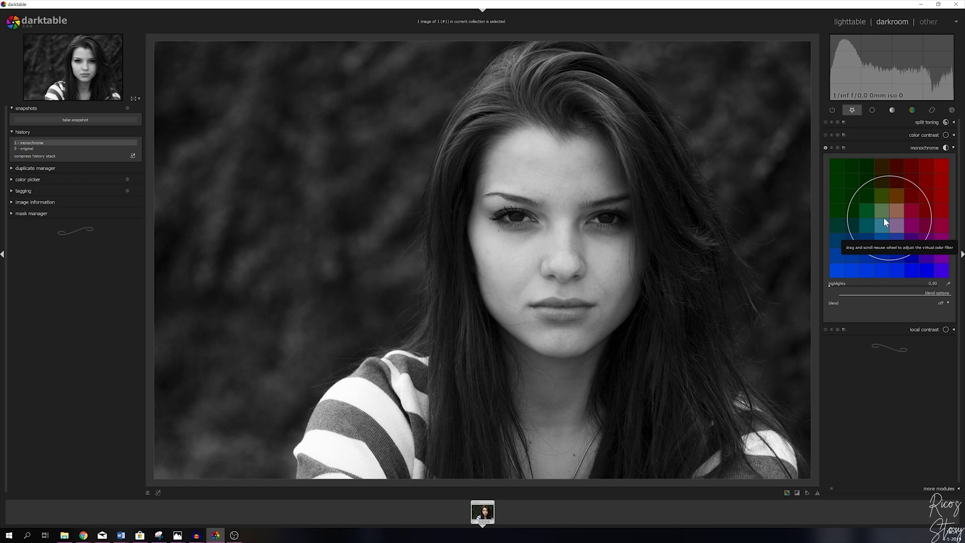
{"action": "scroll", "coordinate": [884, 217], "scroll_direction": "down", "scroll_amount": 1}
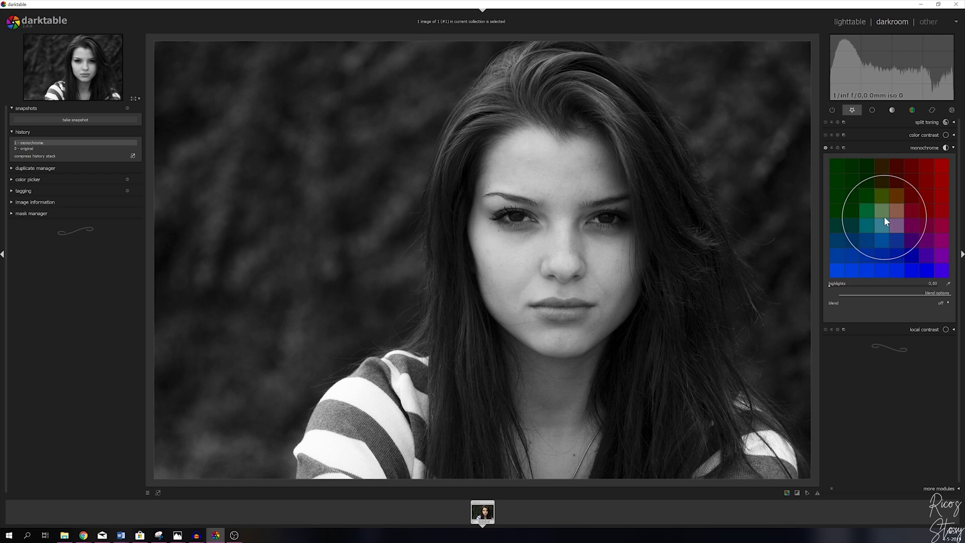
{"action": "left_click", "coordinate": [913, 197]}
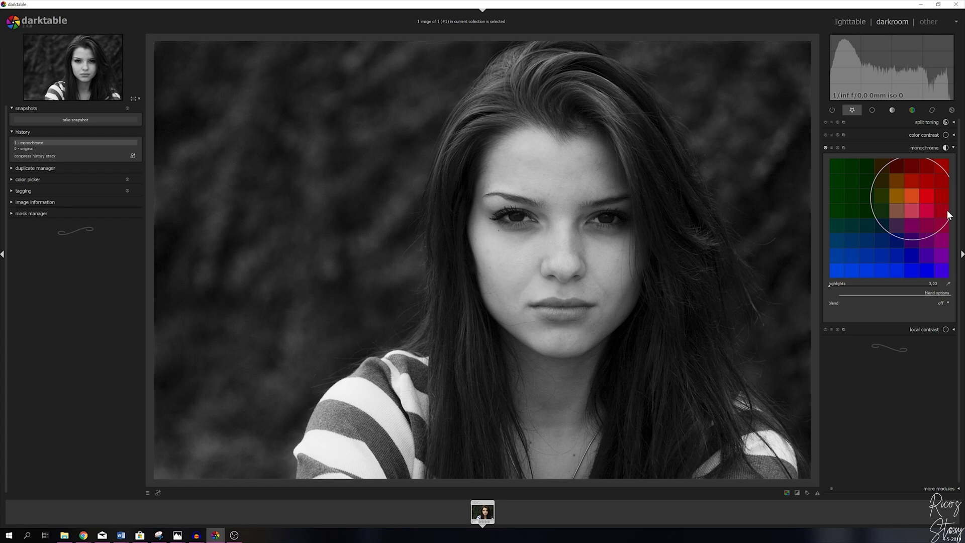
{"action": "scroll", "coordinate": [908, 200], "scroll_direction": "down", "scroll_amount": 1}
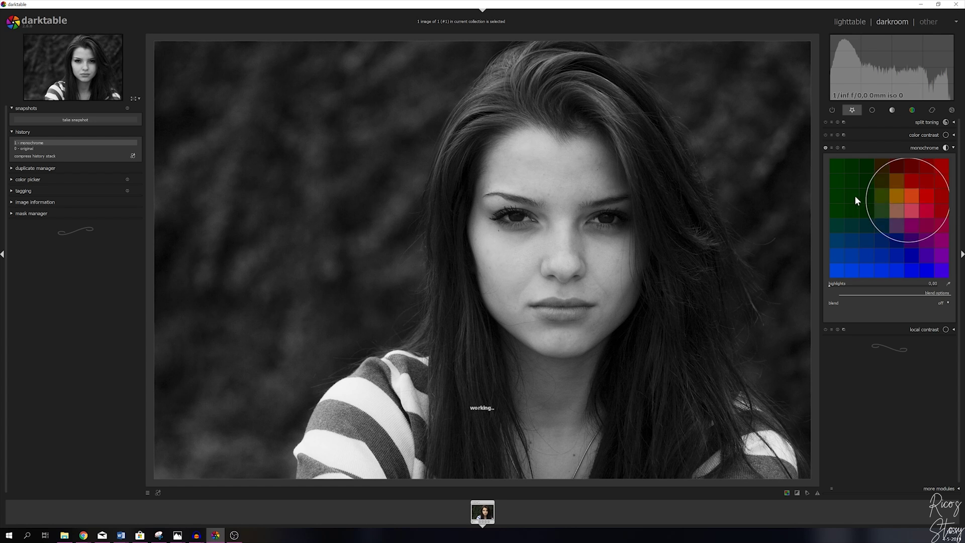
{"action": "left_click", "coordinate": [854, 195]}
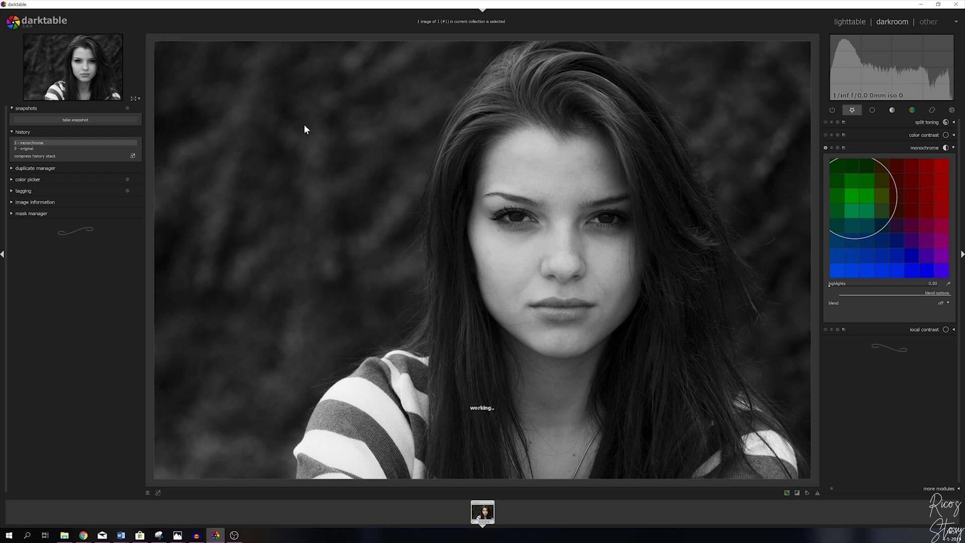
{"action": "left_click", "coordinate": [852, 206]}
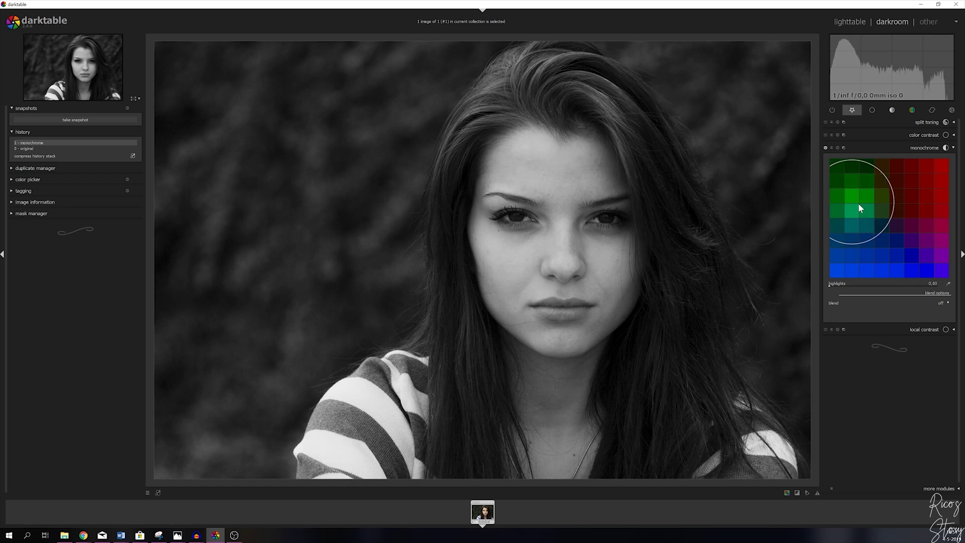
{"action": "left_click", "coordinate": [881, 215]}
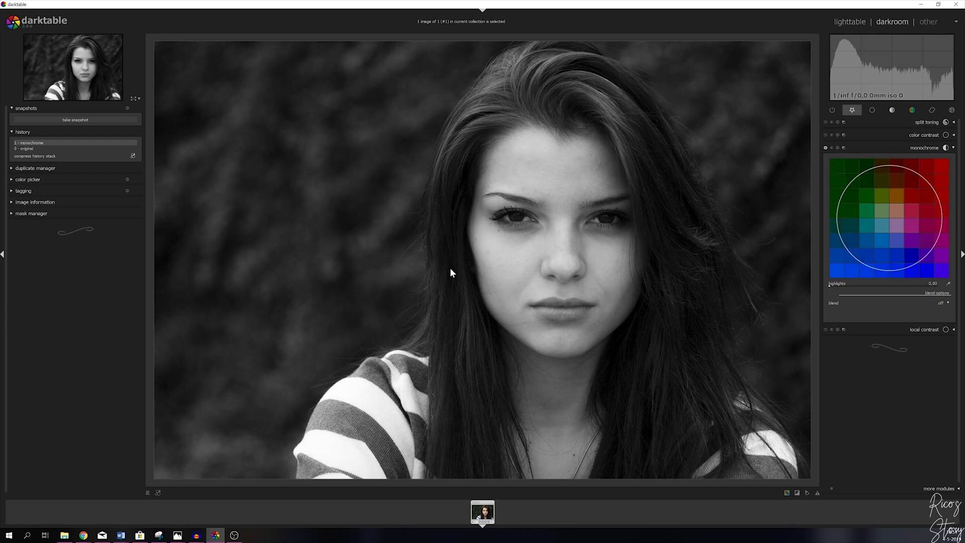
{"action": "left_click", "coordinate": [77, 119]}
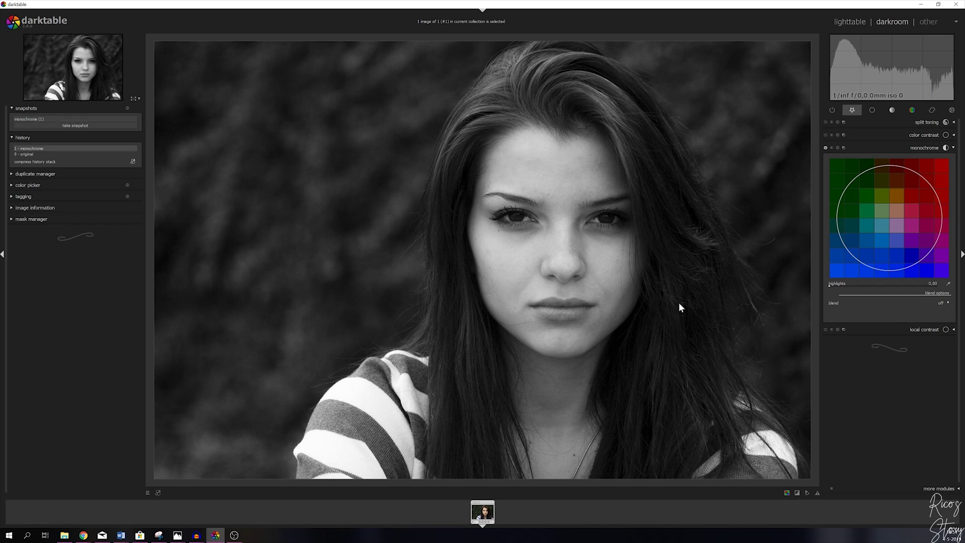
Return to the colour original by compressing history, discarding the monochrome step
{"action": "left_click", "coordinate": [953, 148]}
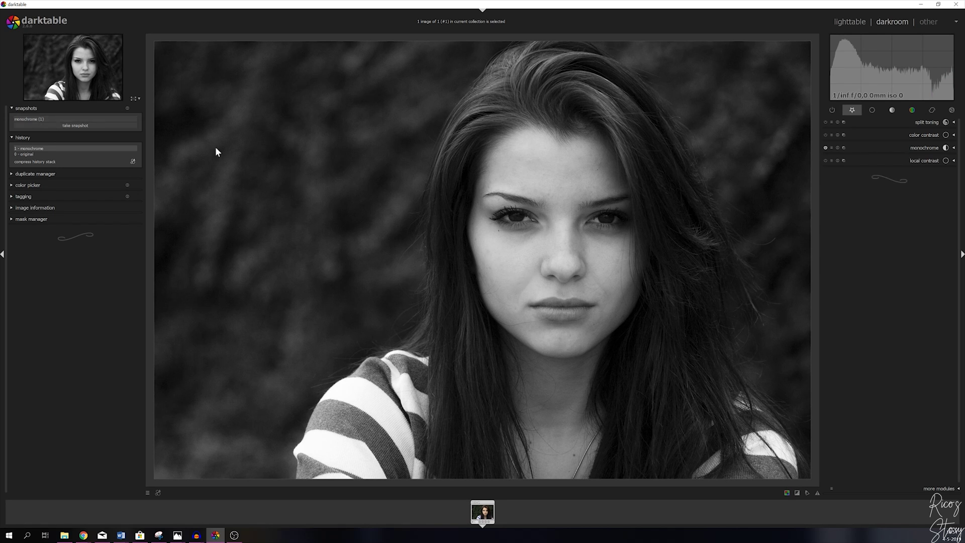
{"action": "left_click", "coordinate": [31, 155]}
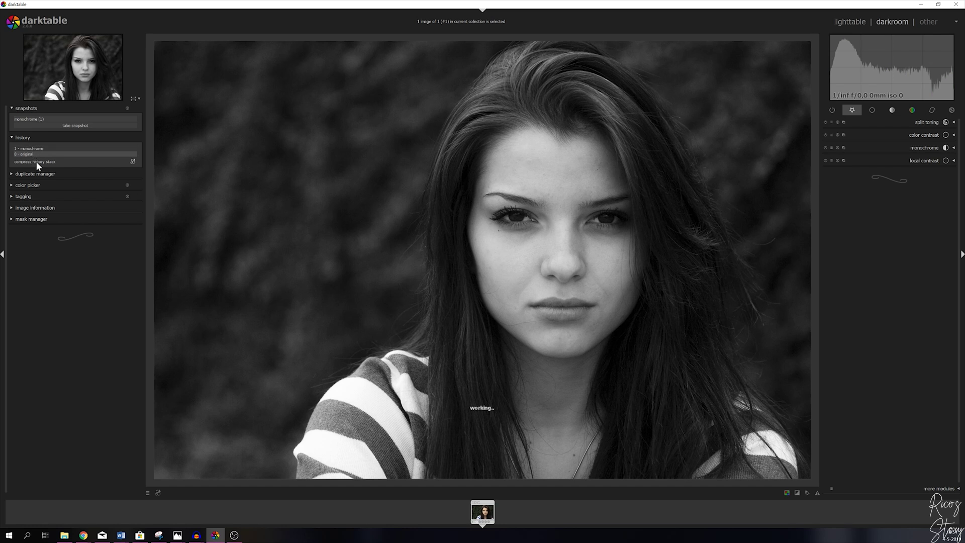
{"action": "left_click", "coordinate": [36, 161]}
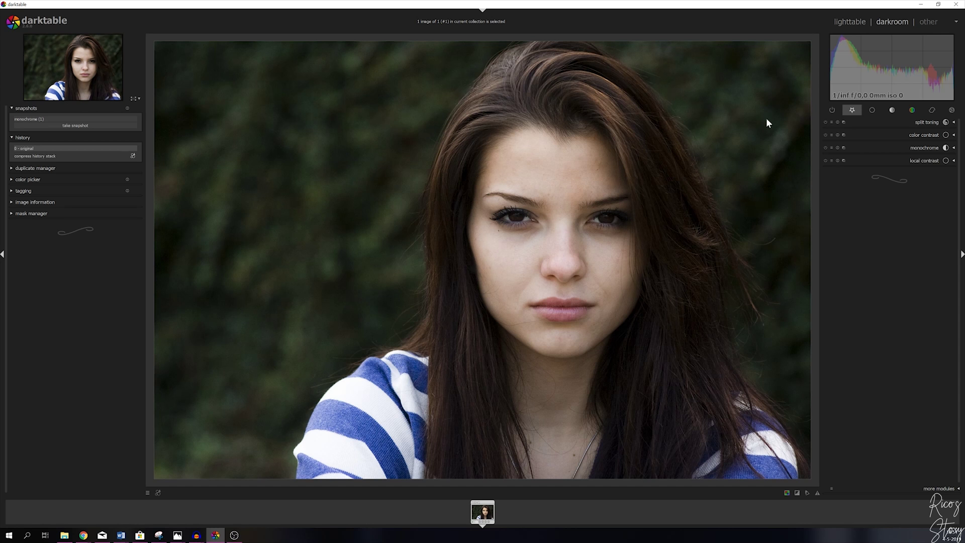
Enable color contrast, test extreme green vs magenta values, then reset it to defaults
{"action": "left_click", "coordinate": [953, 136]}
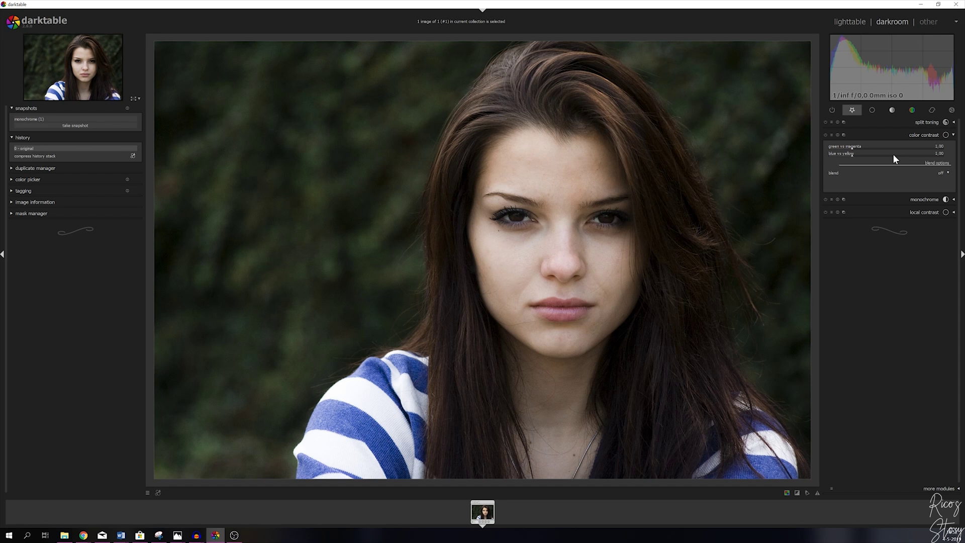
{"action": "left_click", "coordinate": [825, 135]}
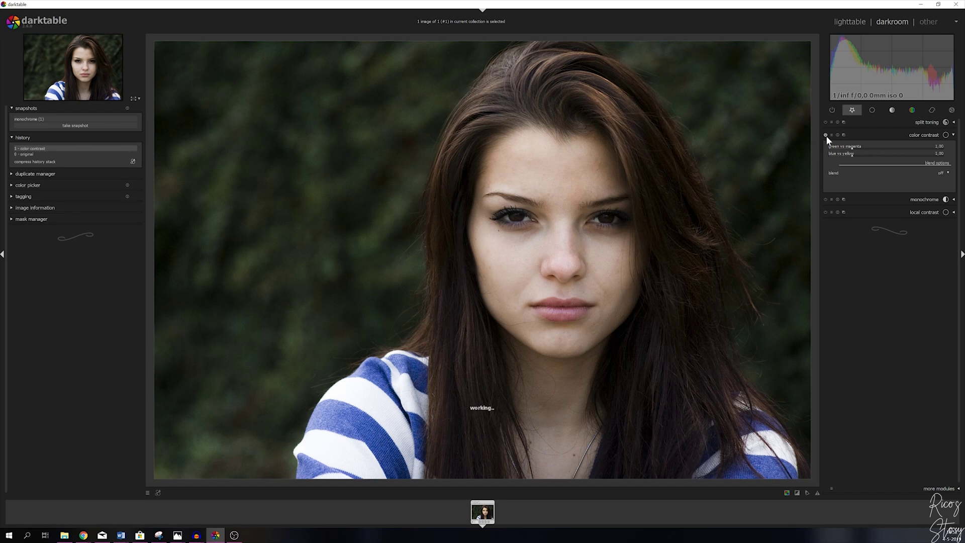
{"action": "left_click_drag", "start_coordinate": [894, 149], "coordinate": [919, 149]}
{"action": "left_click", "coordinate": [921, 149]}
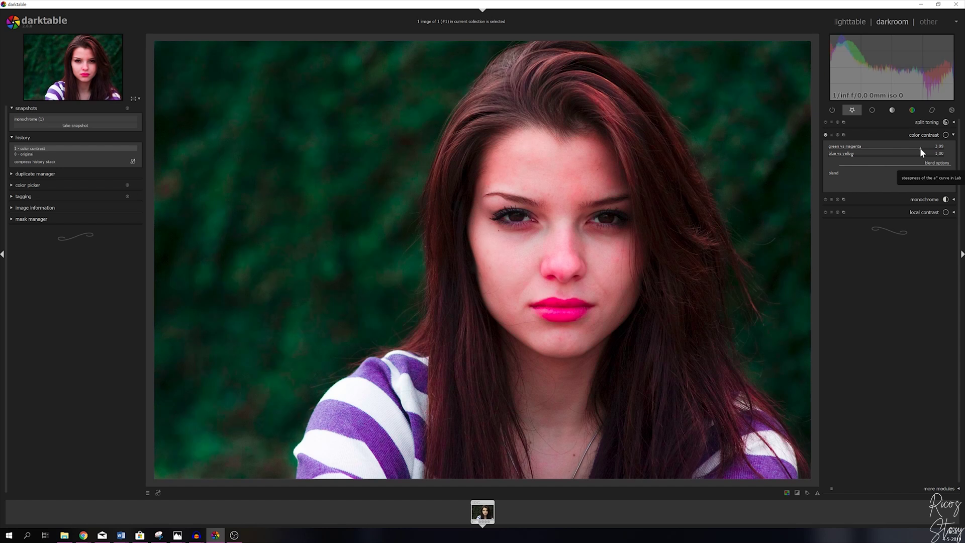
{"action": "scroll", "coordinate": [877, 151], "scroll_direction": "down", "scroll_amount": 3}
{"action": "left_click", "coordinate": [830, 149]}
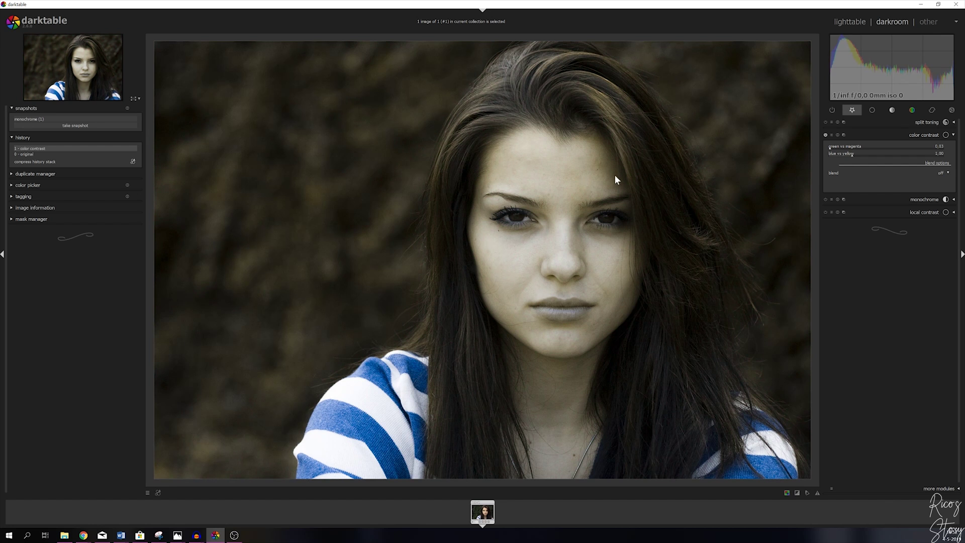
{"action": "left_click", "coordinate": [837, 135]}
Set green vs magenta to 1,25 and blue vs yellow to 1,19, comparing it off and on
{"action": "scroll", "coordinate": [854, 148], "scroll_direction": "down", "scroll_amount": 1}
{"action": "scroll", "coordinate": [855, 150], "scroll_direction": "up", "scroll_amount": 12}
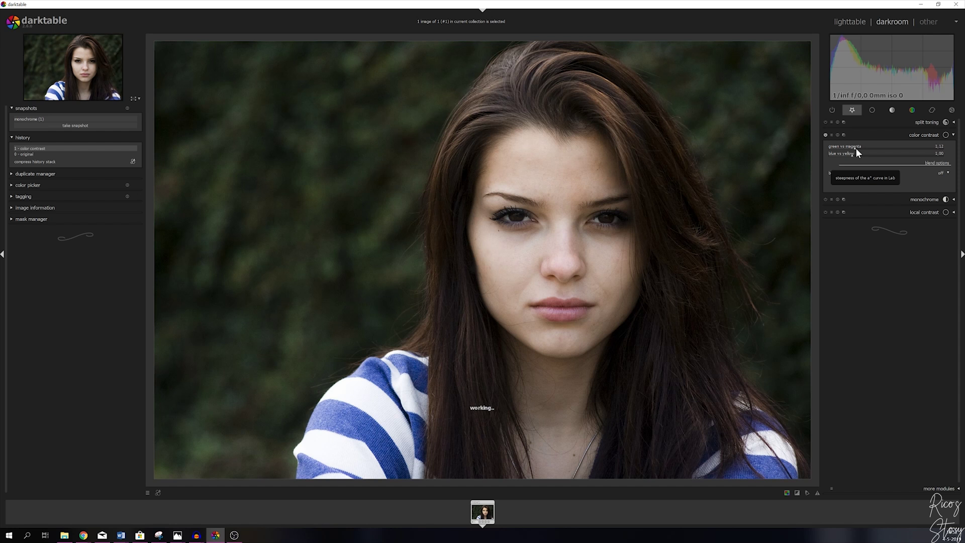
{"action": "scroll", "coordinate": [856, 149], "scroll_direction": "up", "scroll_amount": 13}
{"action": "scroll", "coordinate": [854, 154], "scroll_direction": "up", "scroll_amount": 2}
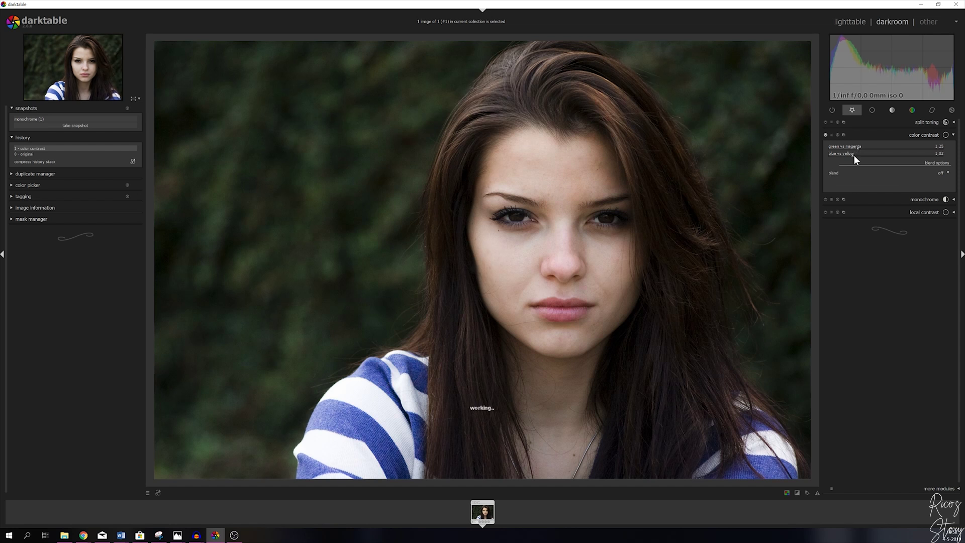
{"action": "left_click", "coordinate": [825, 134]}
{"action": "left_click", "coordinate": [825, 135]}
{"action": "left_click", "coordinate": [826, 135]}
{"action": "left_click", "coordinate": [953, 136]}
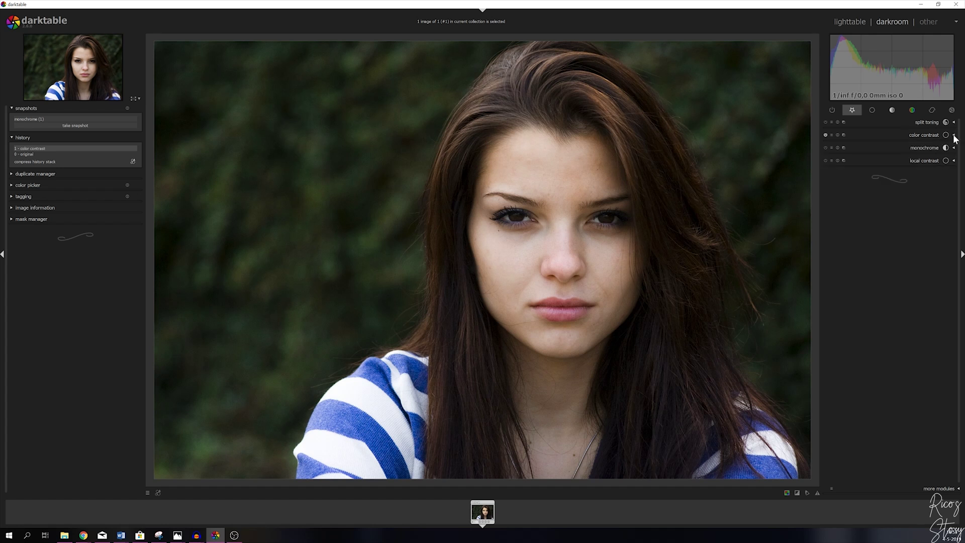
Turn on local contrast with its detail entered precisely as 150%
{"action": "left_click", "coordinate": [954, 161]}
{"action": "left_click", "coordinate": [825, 160]}
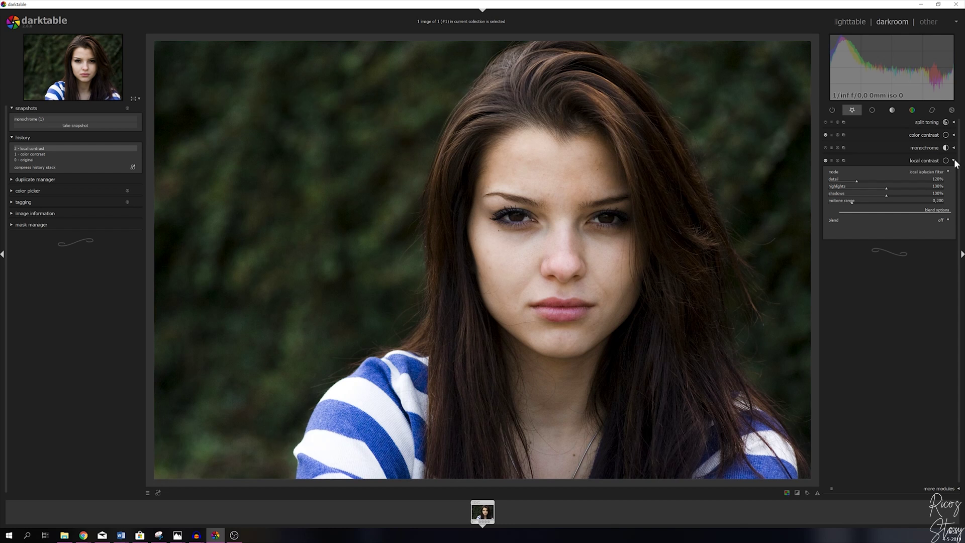
{"action": "right_click", "coordinate": [938, 181]}
{"action": "left_click", "coordinate": [938, 183]}
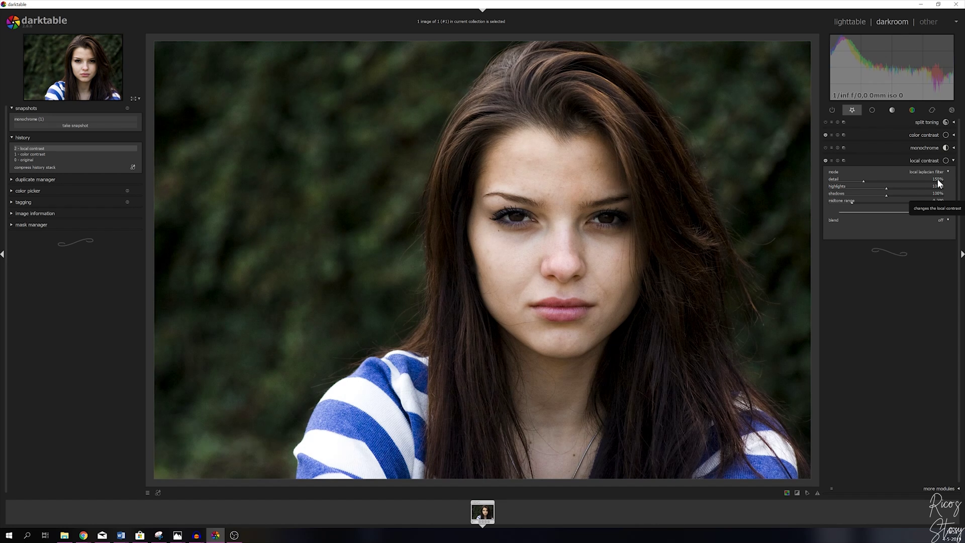
{"action": "right_click", "coordinate": [938, 183]}
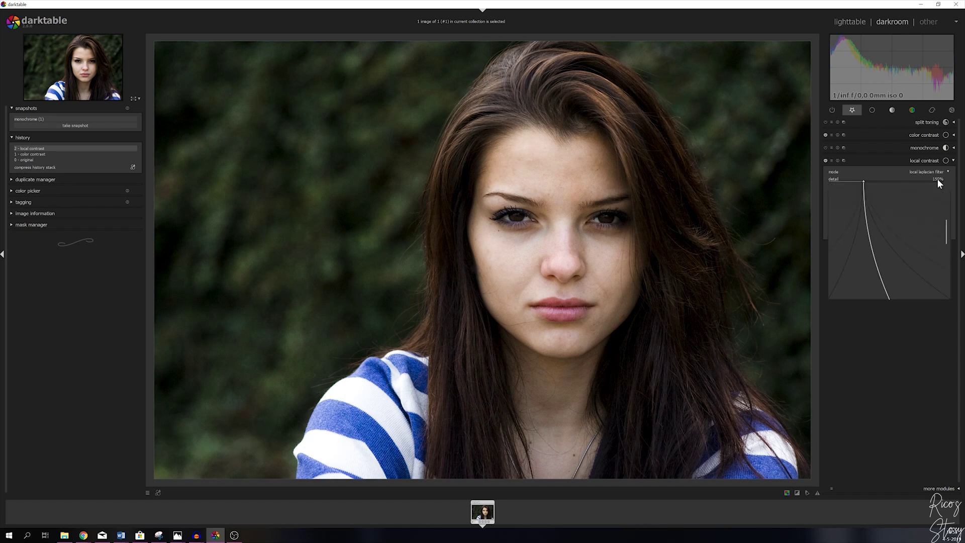
{"action": "left_click", "coordinate": [938, 183]}
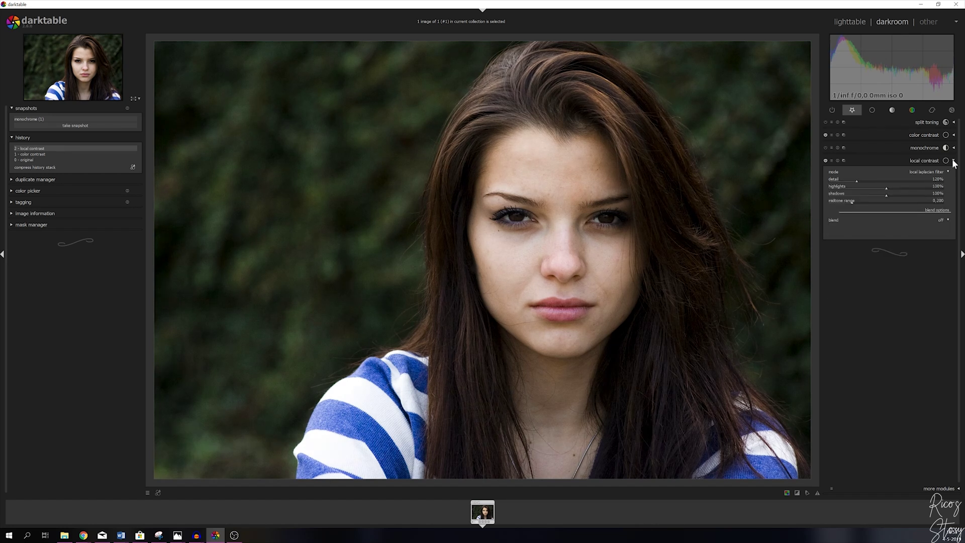
{"action": "left_click", "coordinate": [950, 161]}
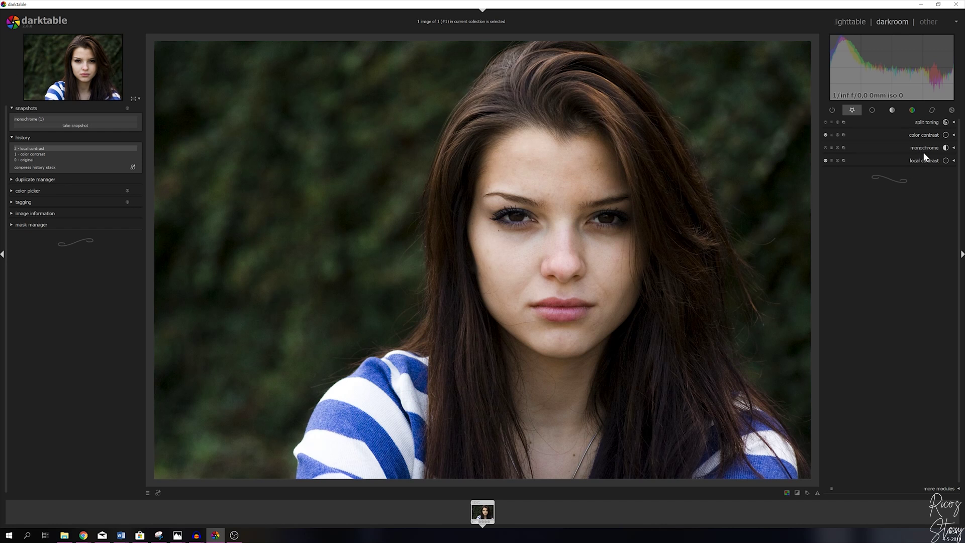
Apply the Orange and Teal preset in the split toning module
{"action": "left_click", "coordinate": [953, 123]}
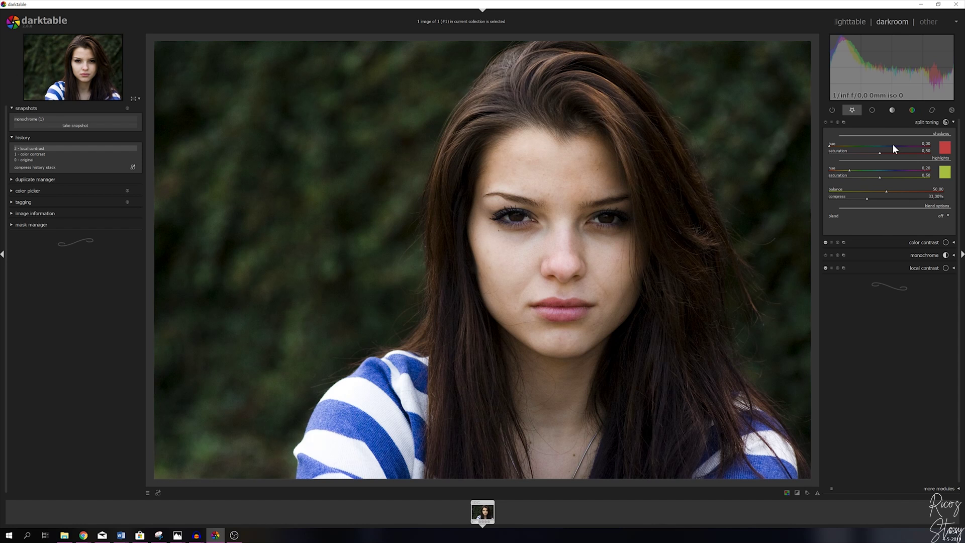
{"action": "left_click", "coordinate": [831, 122]}
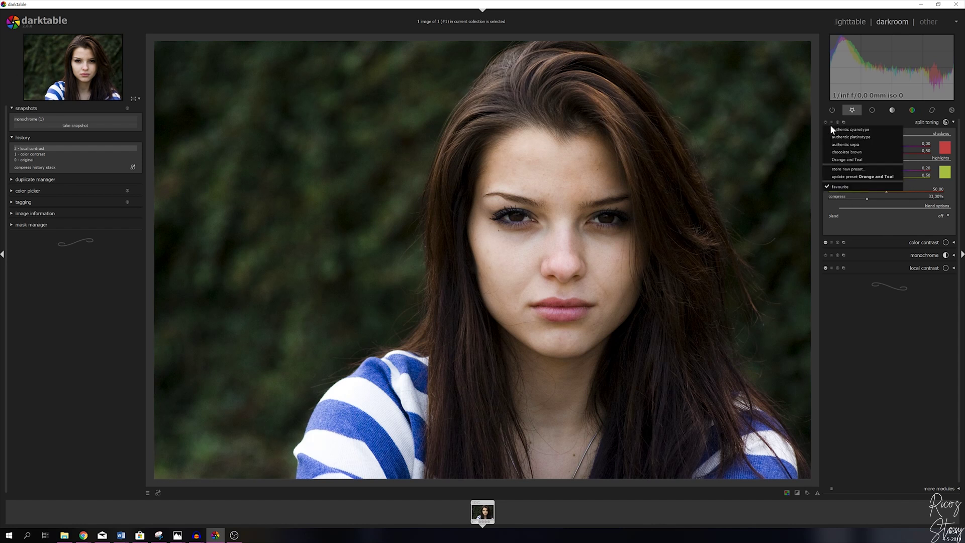
{"action": "left_click", "coordinate": [848, 160]}
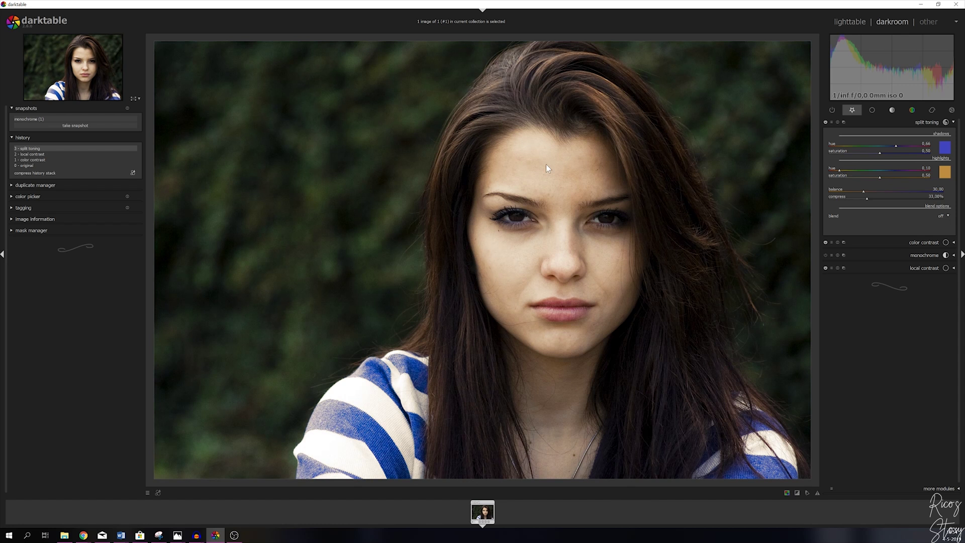
{"action": "left_click", "coordinate": [953, 124]}
Switch on monochrome so the split-toned portrait becomes black-and-white
{"action": "left_click", "coordinate": [953, 148]}
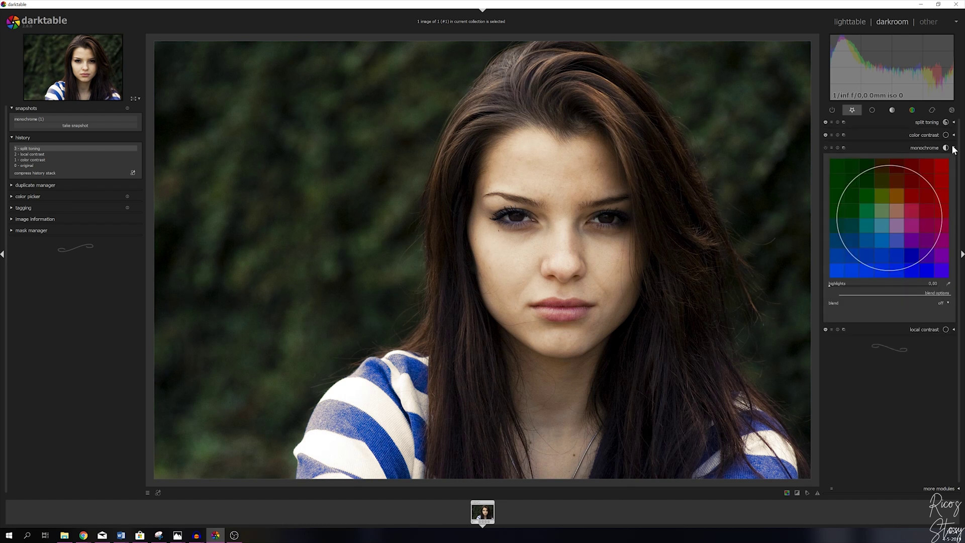
{"action": "left_click", "coordinate": [824, 147]}
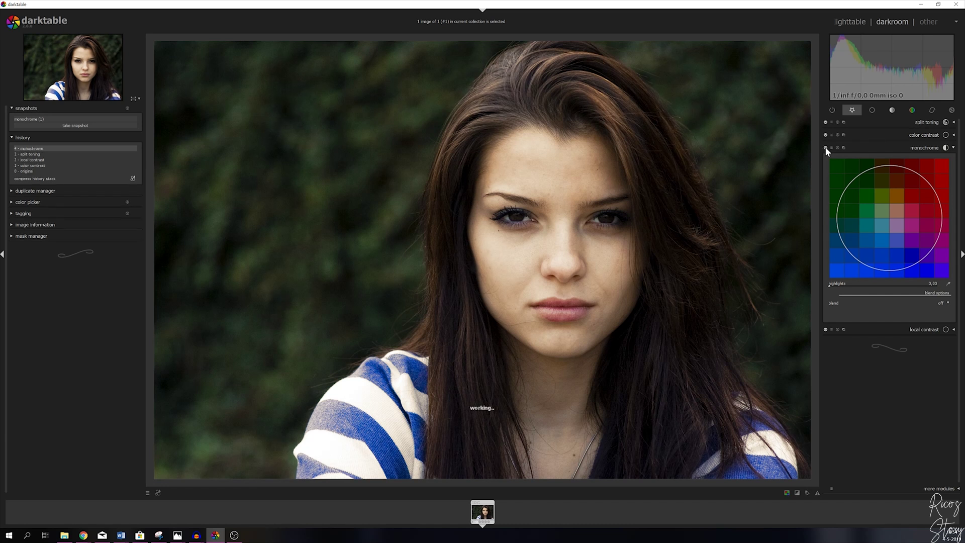
{"action": "scroll", "coordinate": [887, 220], "scroll_direction": "up", "scroll_amount": 2}
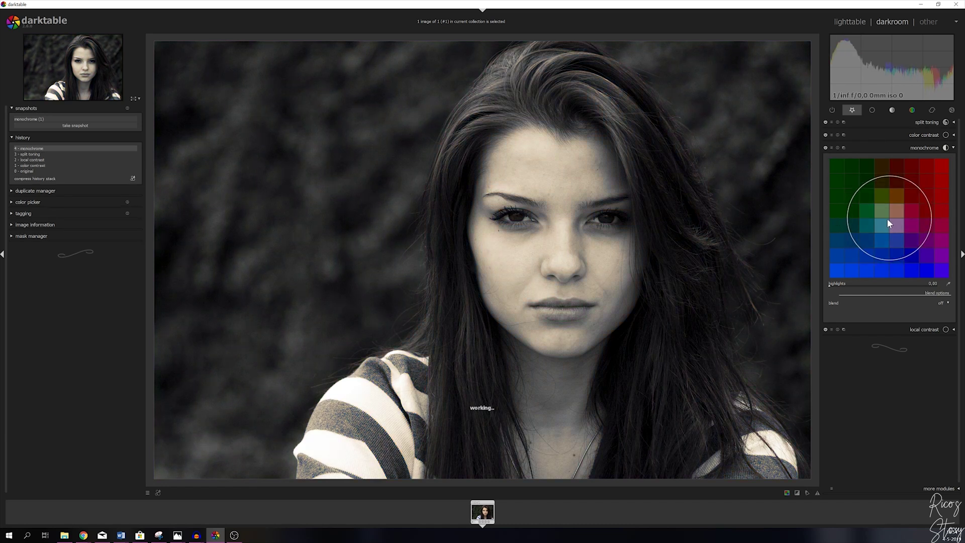
{"action": "left_click", "coordinate": [953, 148]}
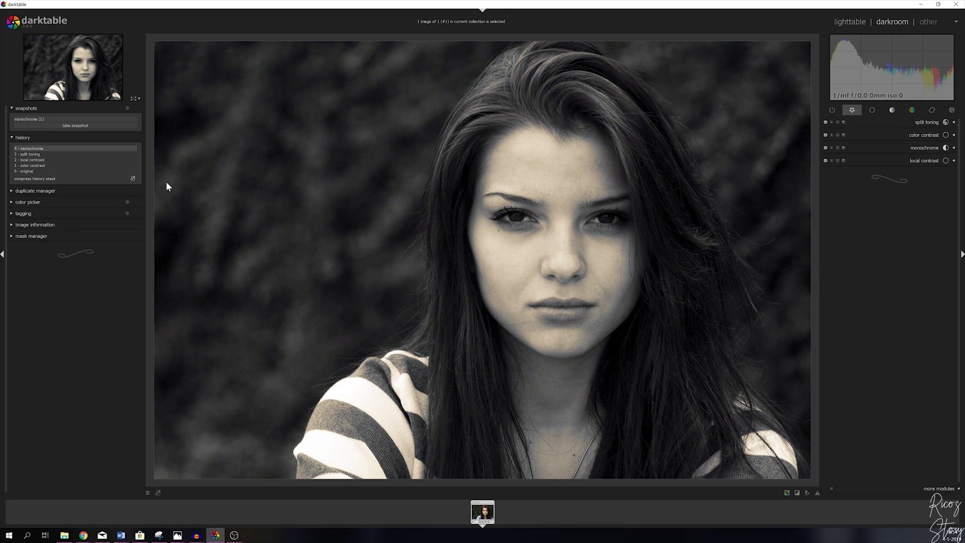
Take a 'monochrome (4)' snapshot and compare it with the original, divider through the face
{"action": "left_click", "coordinate": [75, 125]}
{"action": "left_click", "coordinate": [26, 178]}
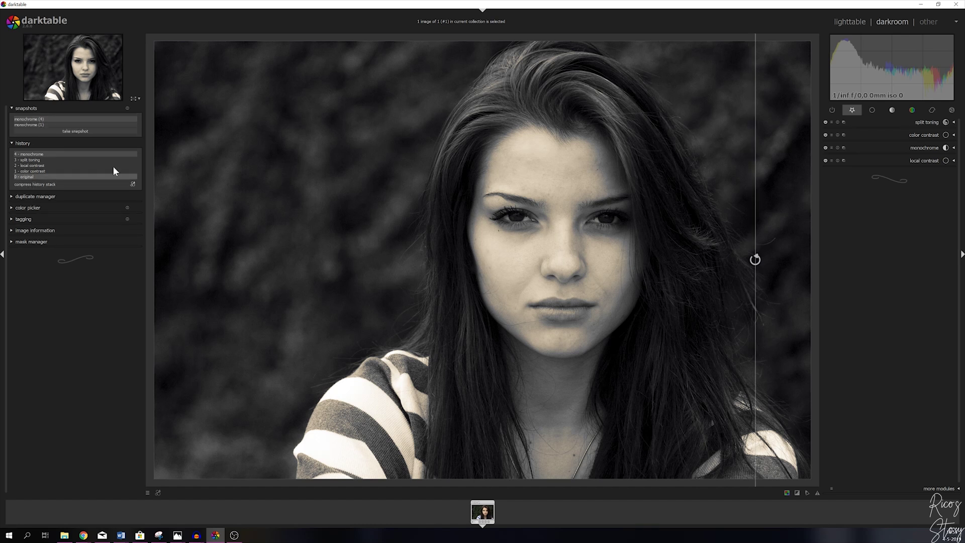
{"action": "left_click_drag", "start_coordinate": [754, 201], "coordinate": [495, 182]}
{"action": "left_click_drag", "start_coordinate": [537, 182], "coordinate": [819, 195]}
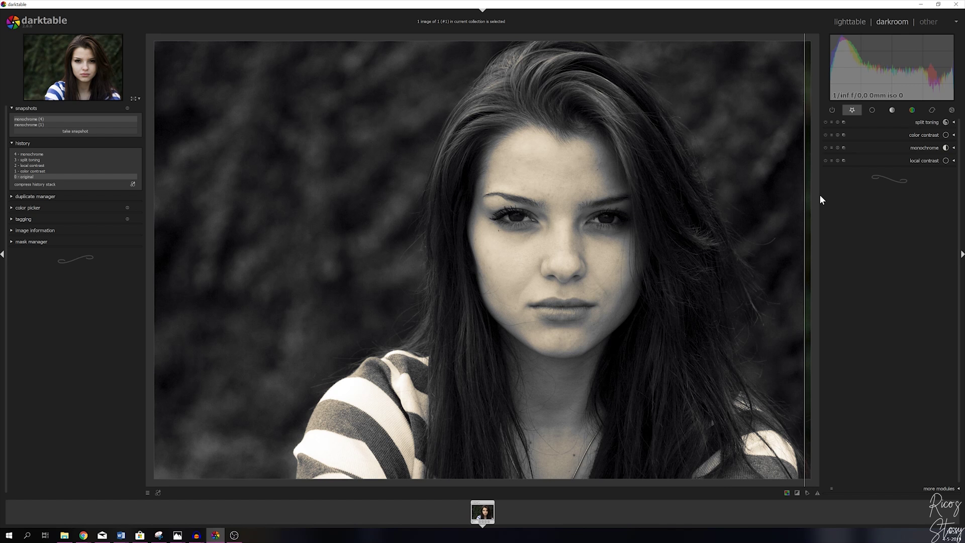
{"action": "left_click", "coordinate": [566, 186]}
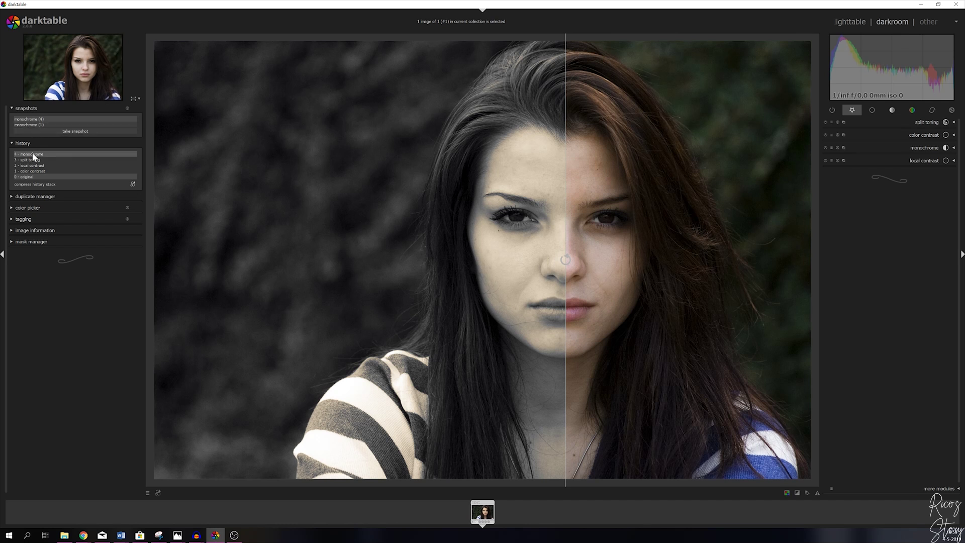
Compare against the 'monochrome (1)' snapshot, sweeping the divider back and forth across the face
{"action": "left_click", "coordinate": [30, 125]}
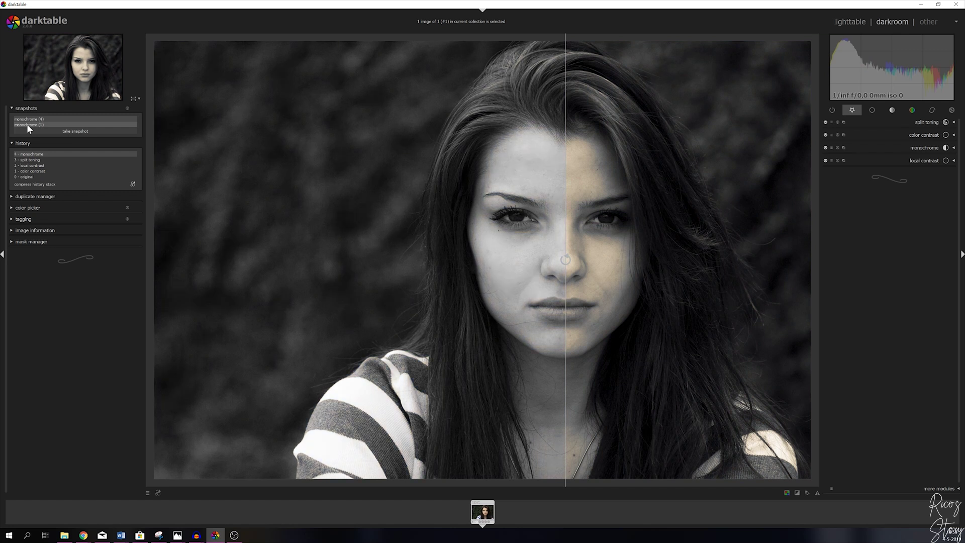
{"action": "left_click_drag", "start_coordinate": [566, 194], "coordinate": [203, 192]}
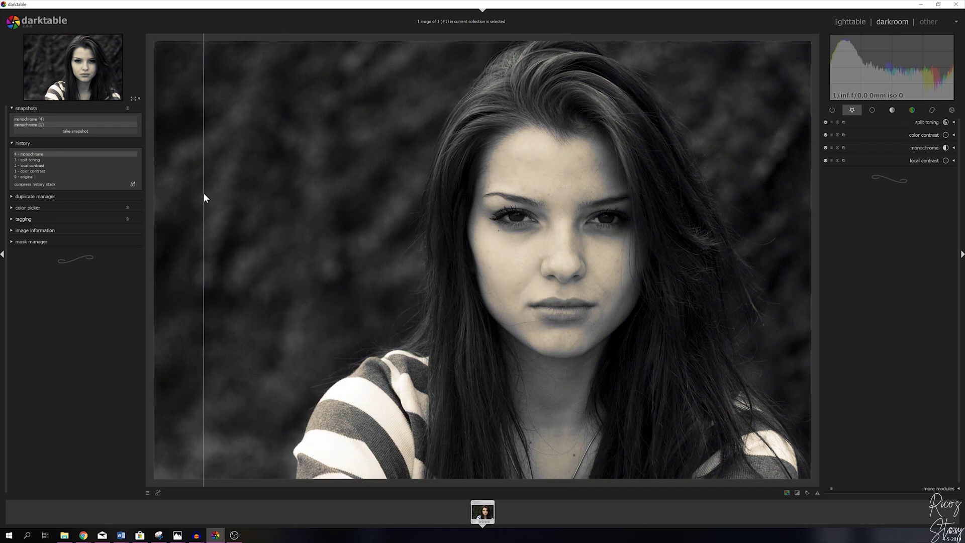
{"action": "left_click_drag", "start_coordinate": [207, 192], "coordinate": [353, 188]}
{"action": "left_click_drag", "start_coordinate": [464, 194], "coordinate": [800, 216]}
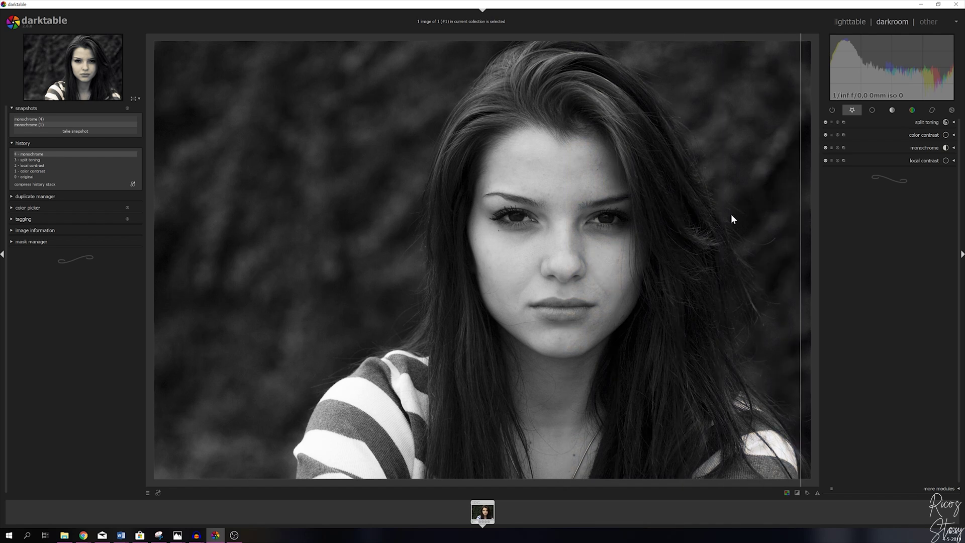
{"action": "left_click_drag", "start_coordinate": [690, 217], "coordinate": [253, 196]}
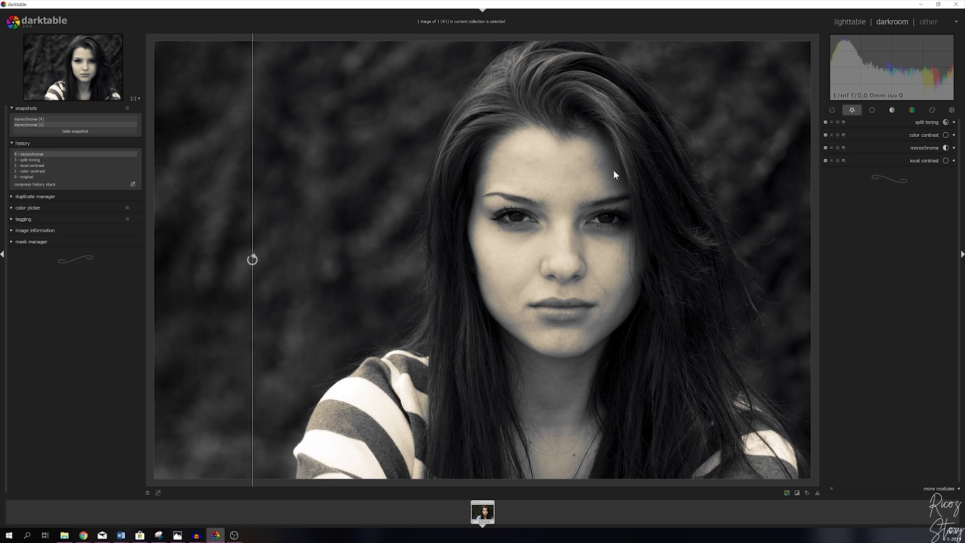